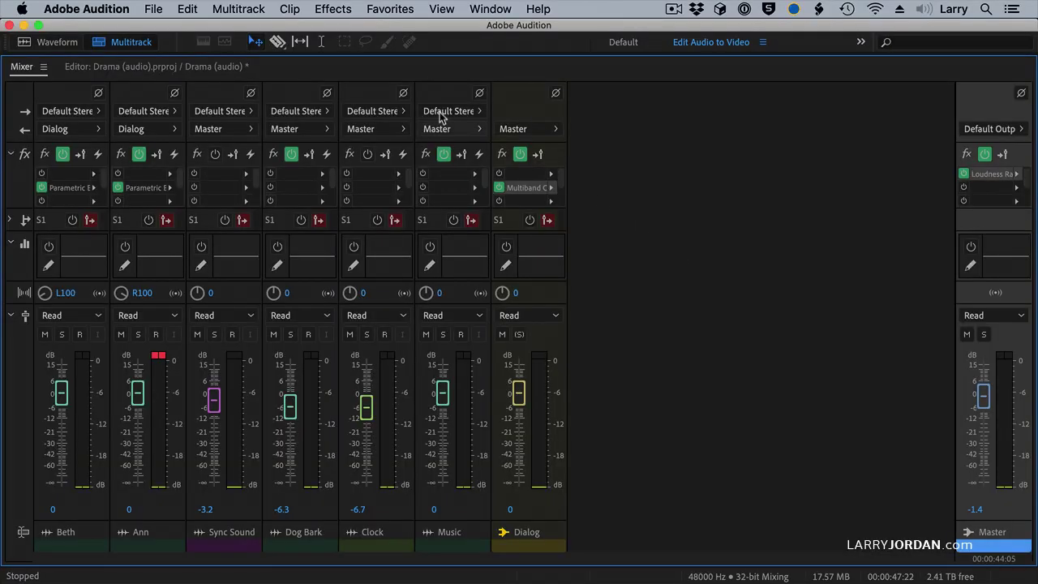
Switch from the Mixer to the Editor: Drama multitrack timeline.
left_click(165, 69)
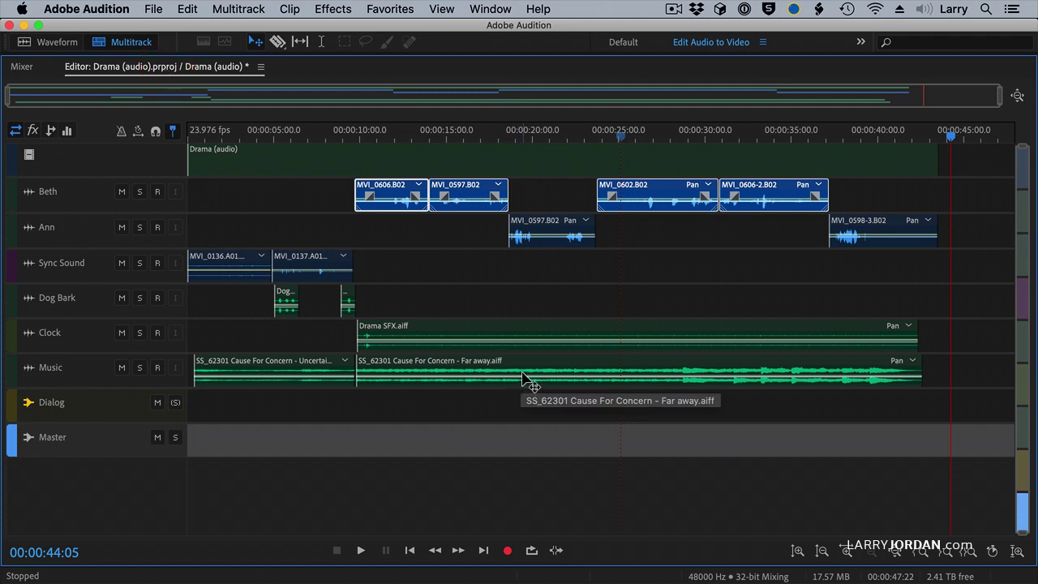
Zoom in, enlarge the Music track, select the Far away clip, then zoom out to the full session.
scroll(524, 377, "up", 3)
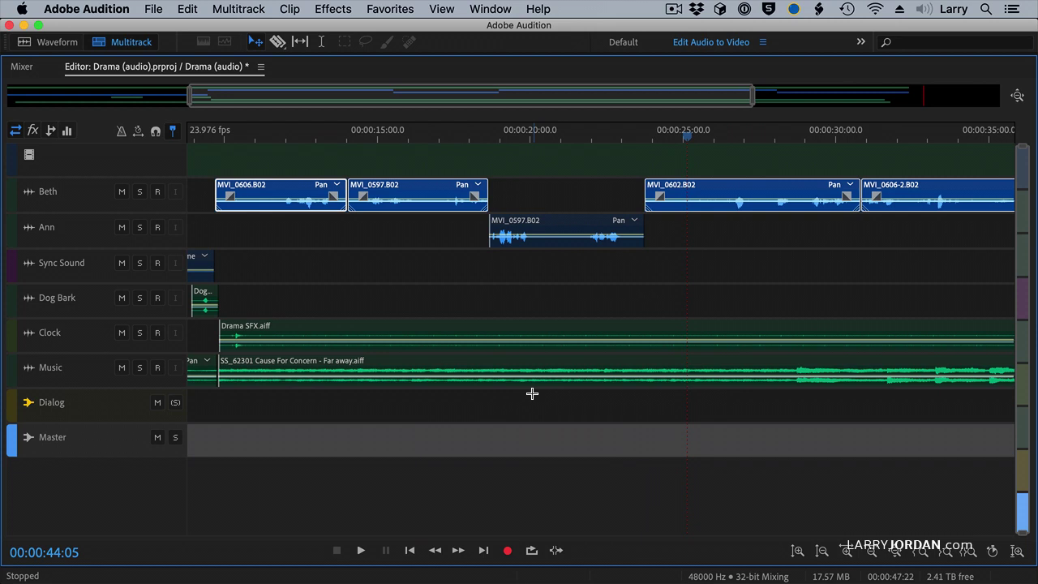
scroll(532, 394, "up", 2)
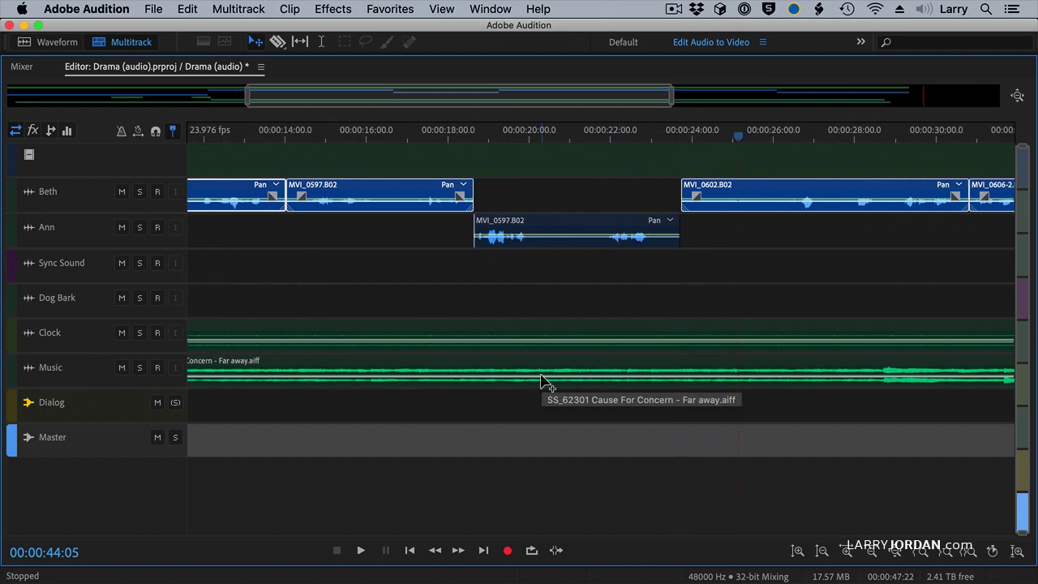
left_click_drag(108, 388, 108, 486)
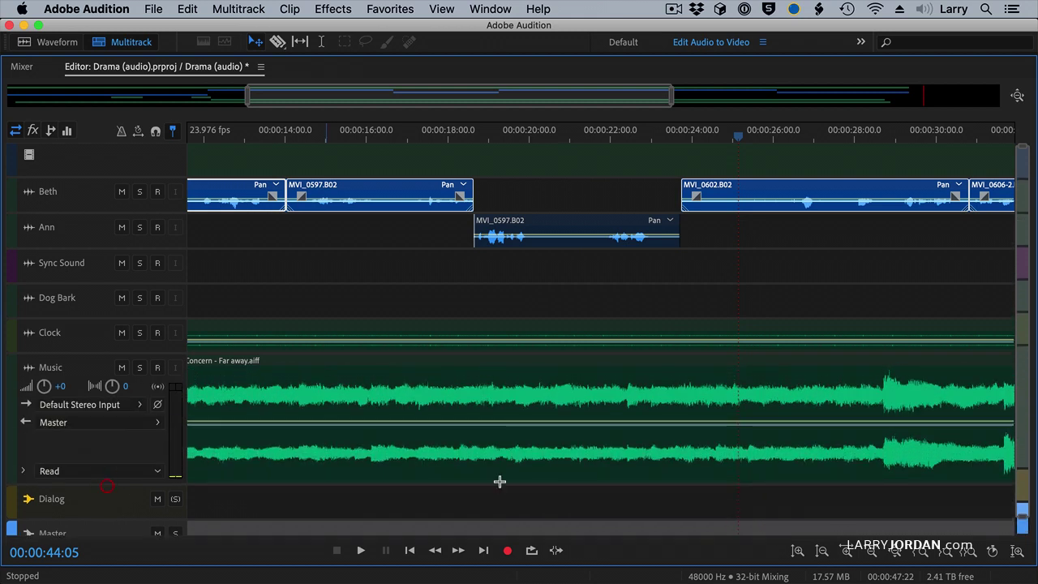
left_click(573, 423)
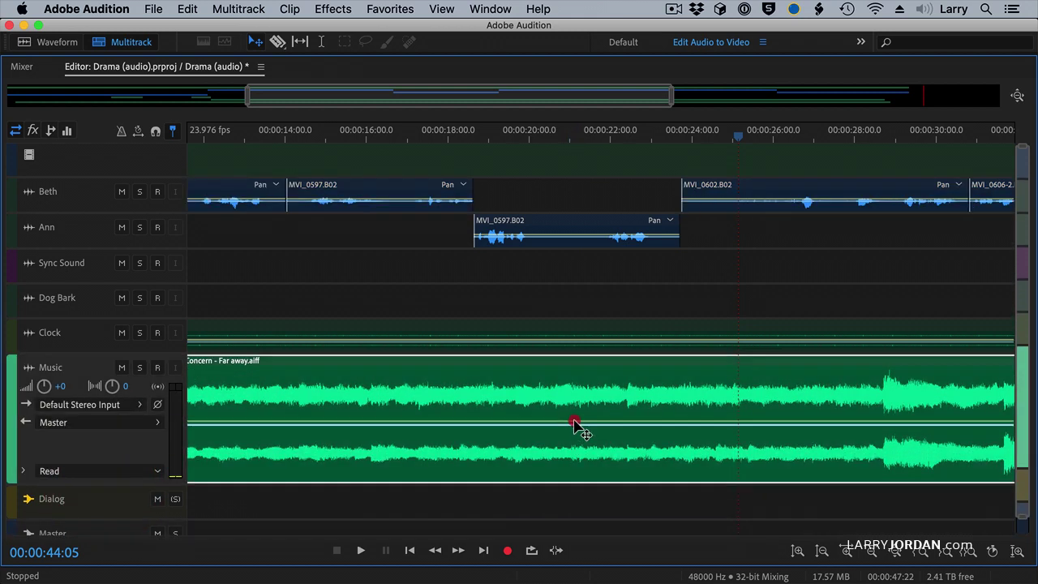
left_click_drag(573, 424, 574, 419)
key("backslash")
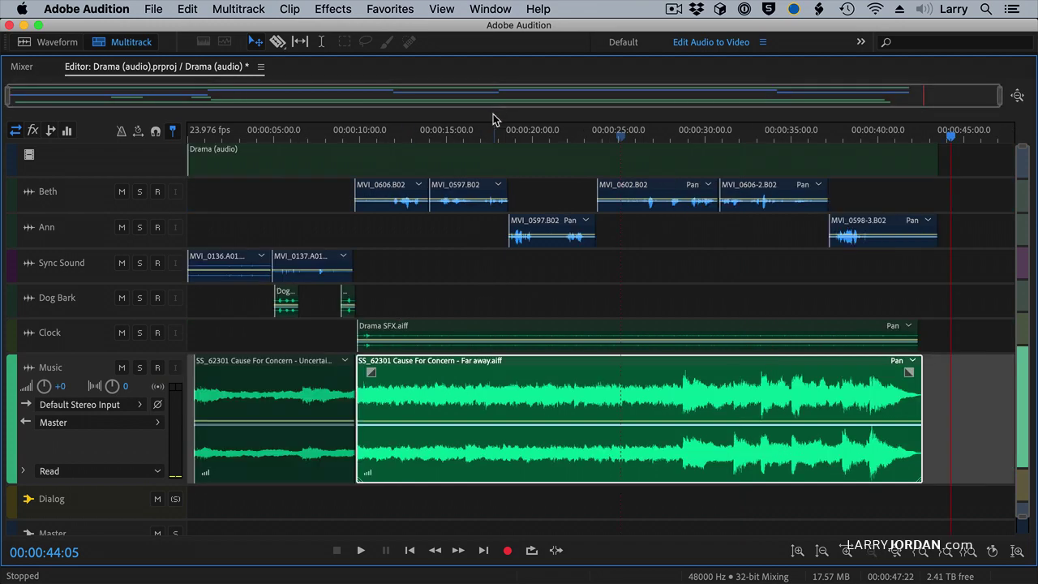
Open Essential Sound, select all Beth and Ann clips and tag them as Dialogue.
left_click(486, 10)
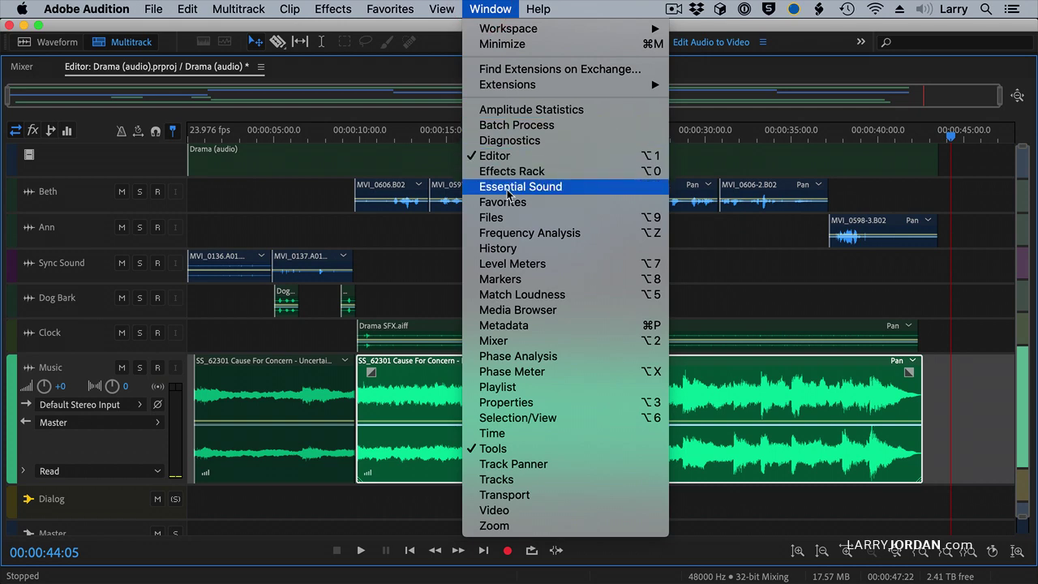
left_click(509, 190)
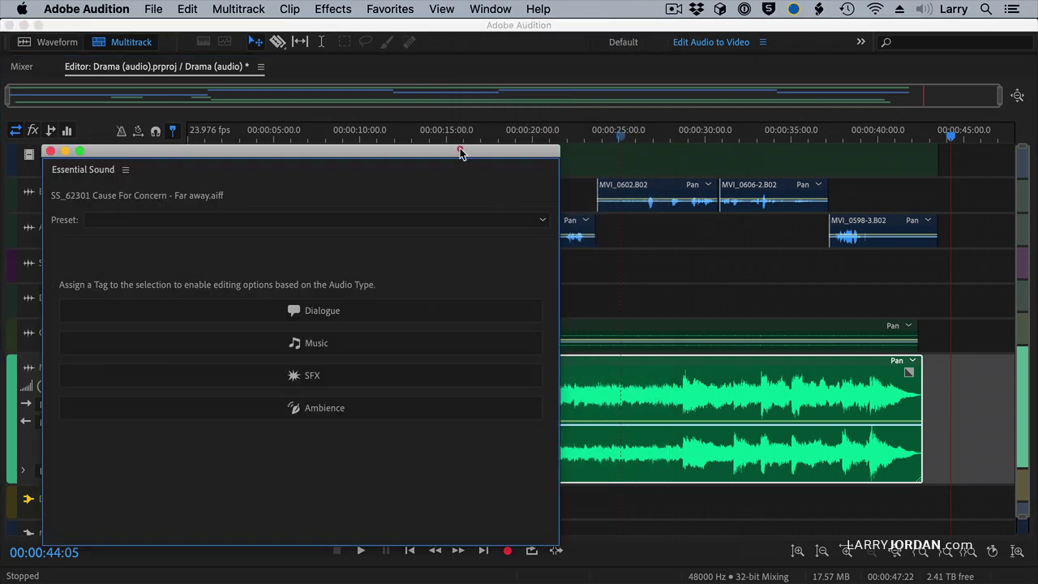
left_click_drag(461, 153, 572, 281)
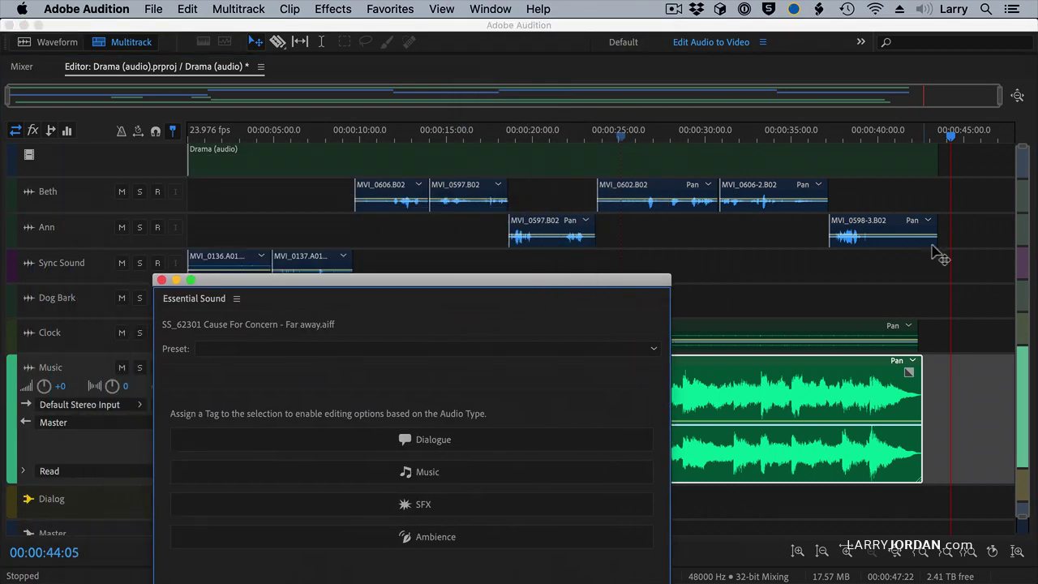
left_click_drag(955, 203, 368, 226)
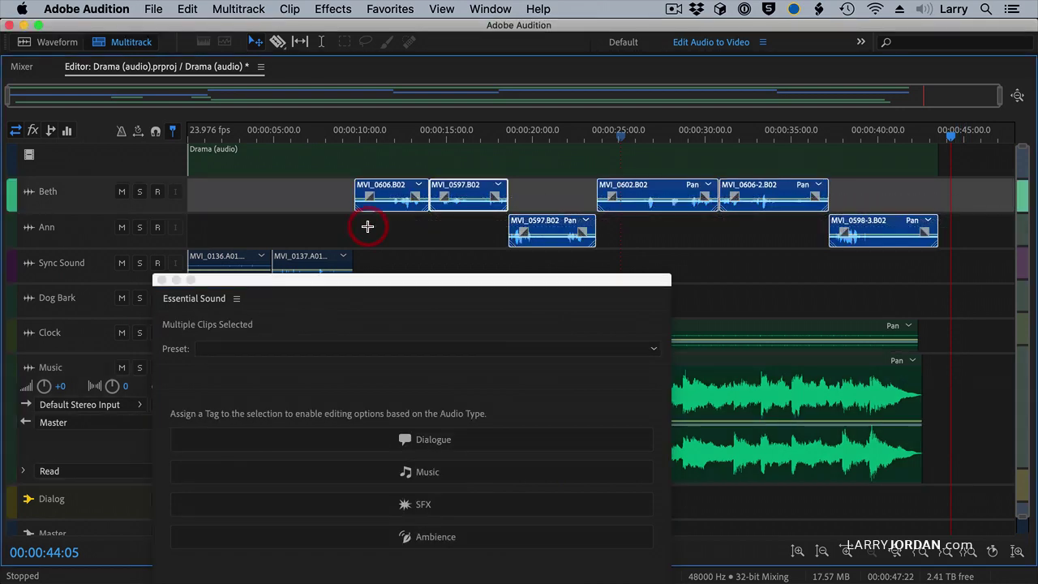
left_click_drag(372, 289, 378, 130)
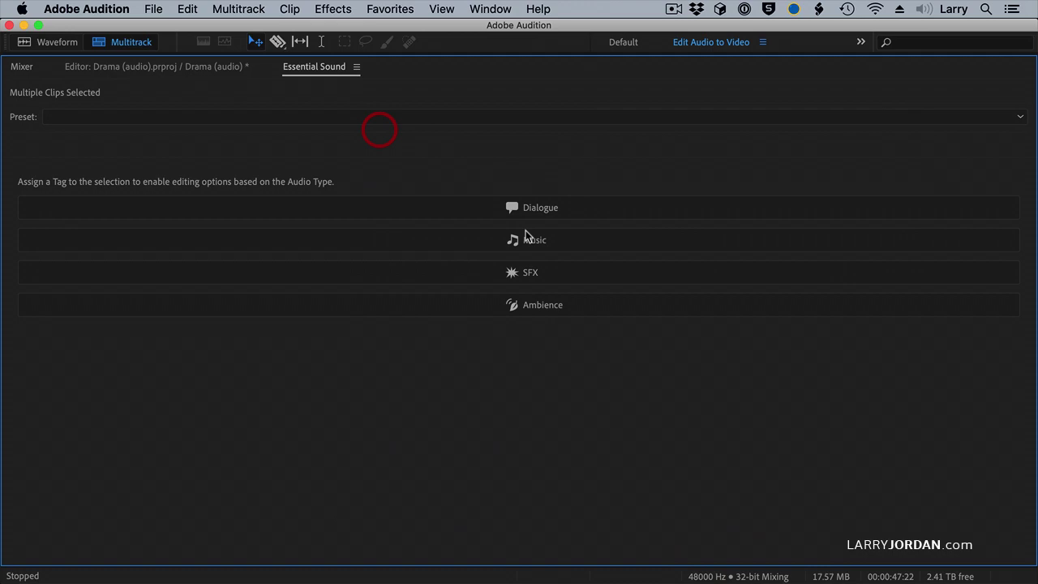
left_click(528, 207)
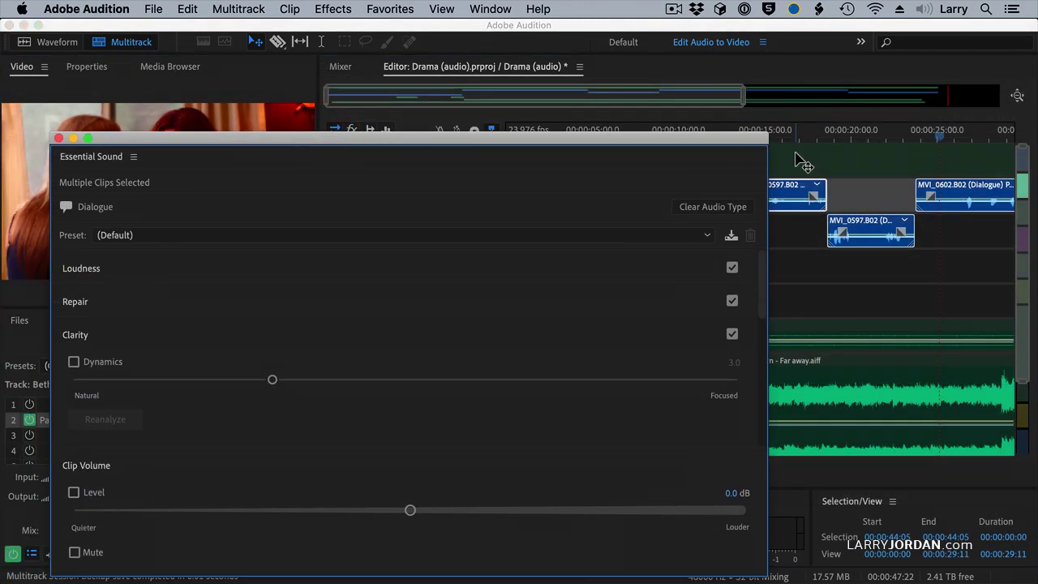
left_click_drag(770, 135, 644, 234)
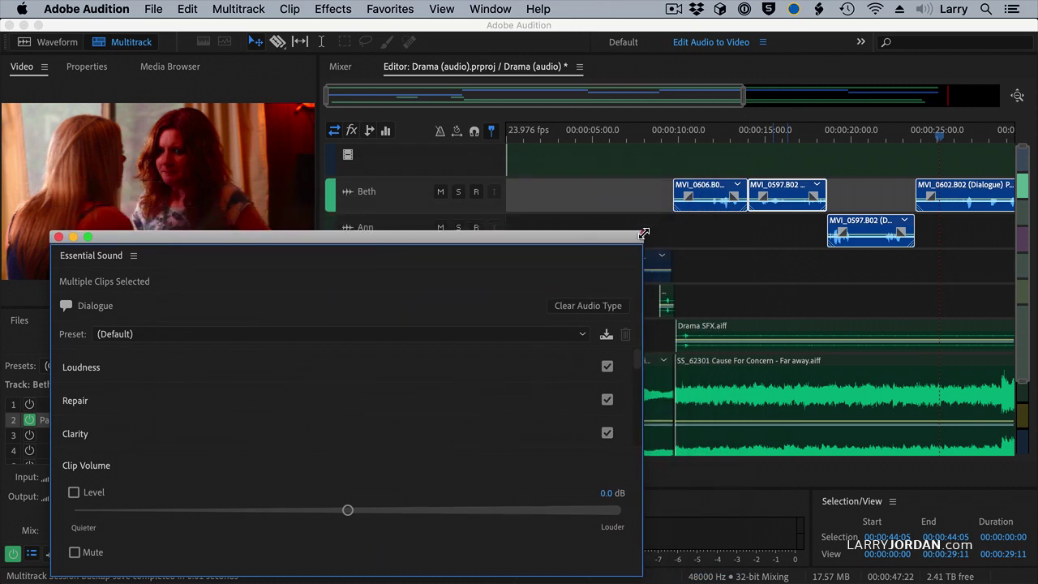
left_click_drag(571, 237, 562, 159)
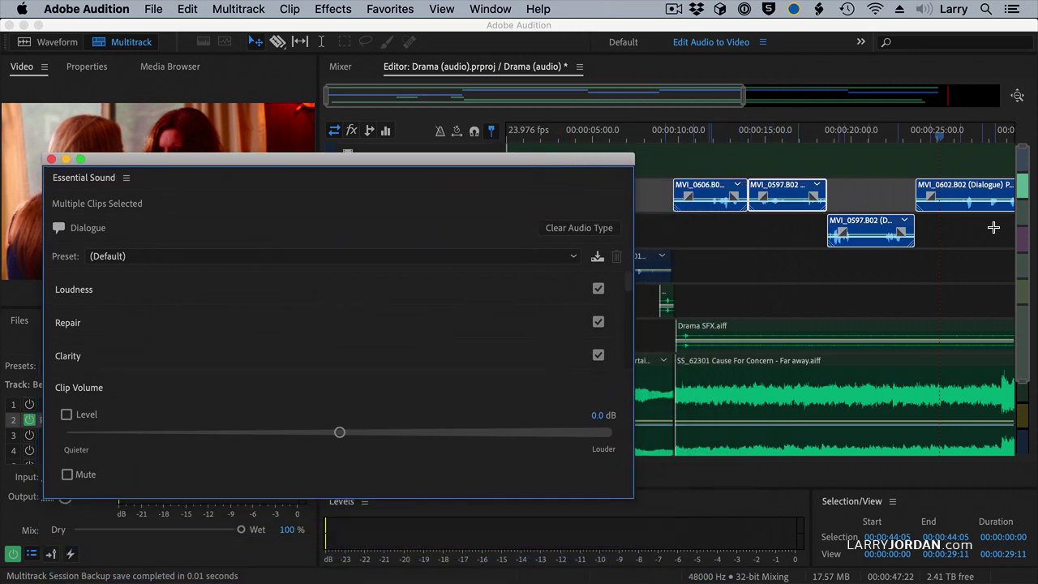
Tag the Far away clip as Music, enable ducking against dialogue, and set Duck Amount to -30 dB.
left_click(844, 390)
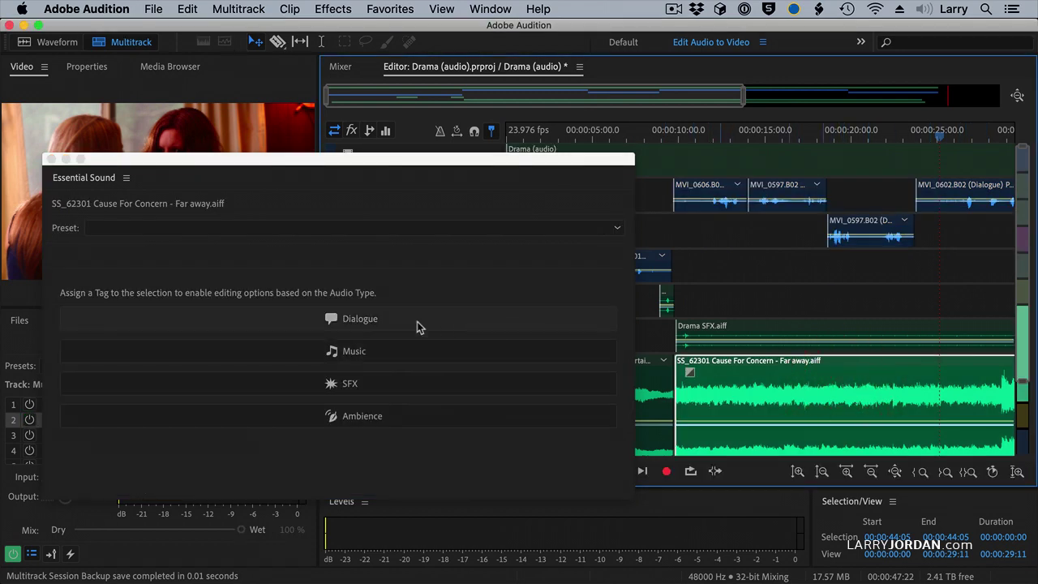
left_click(349, 354)
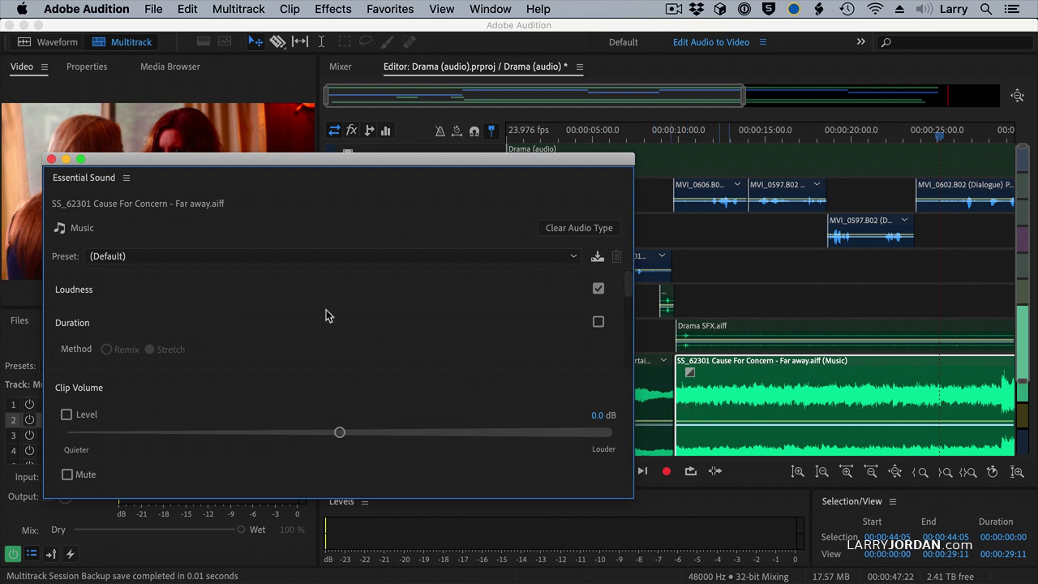
left_click_drag(628, 292, 622, 325)
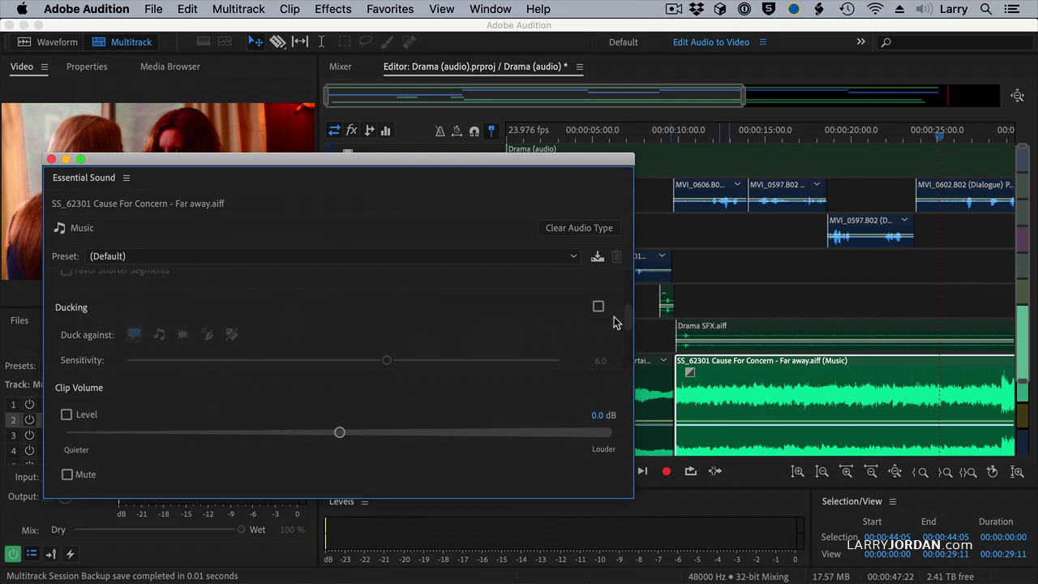
left_click(599, 307)
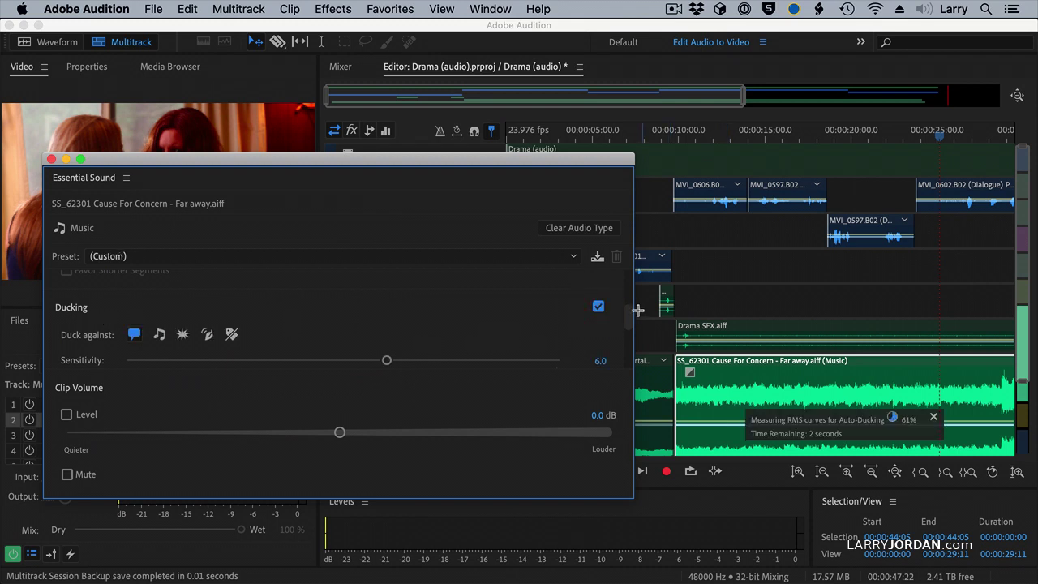
left_click_drag(626, 317, 628, 330)
left_click(591, 346)
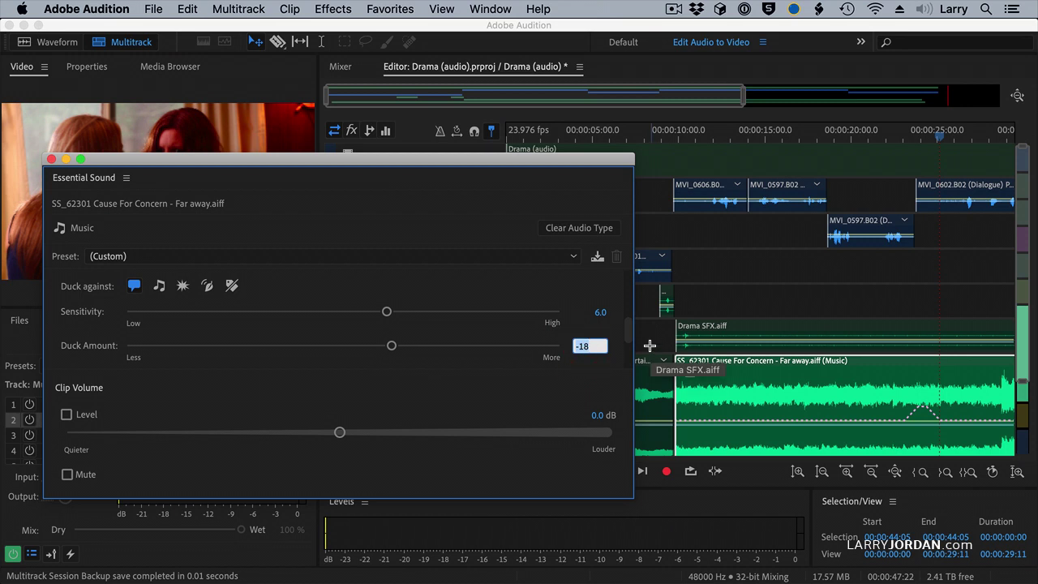
type("-30")
key("Return")
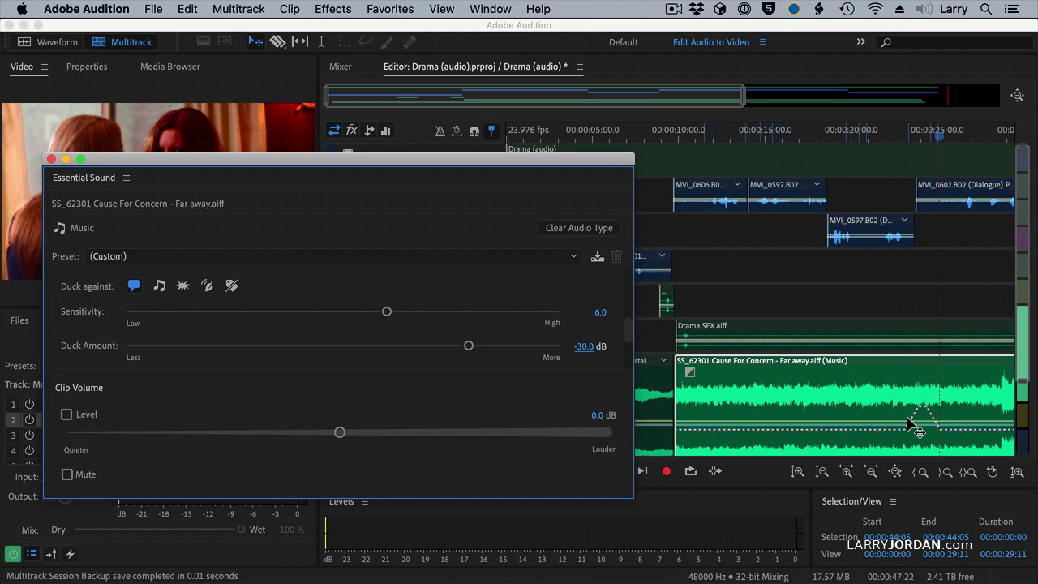
Close Essential Sound, reselect the Far away clip and zoom out to the whole session.
left_click(51, 159)
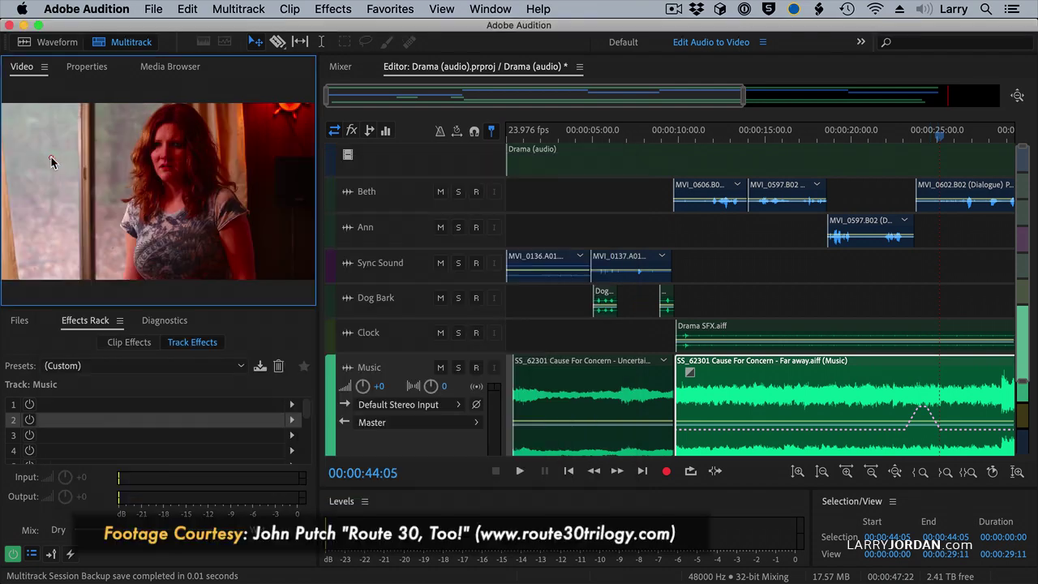
left_click(625, 377)
left_click(730, 382)
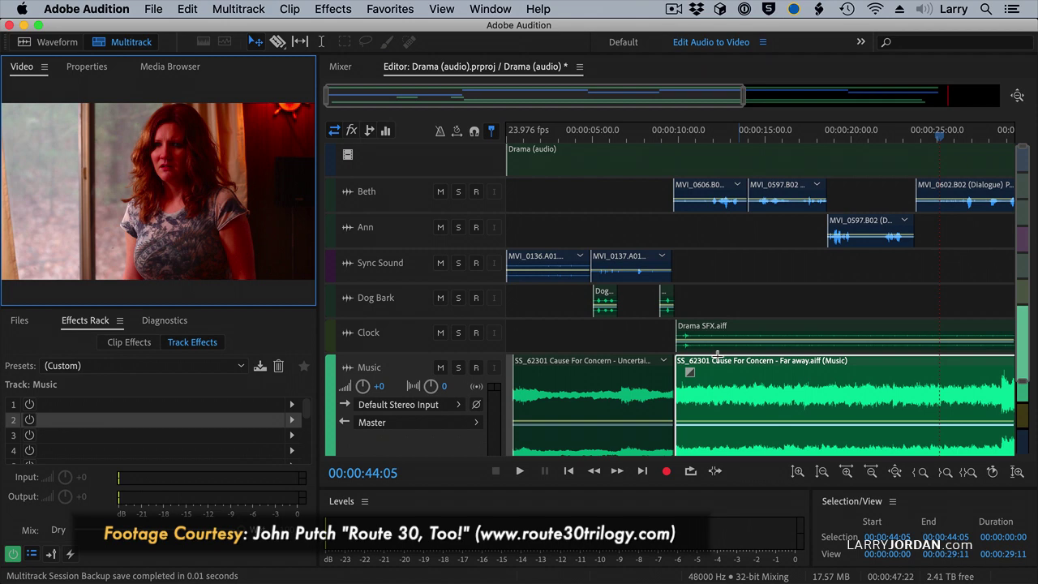
left_click(1019, 96)
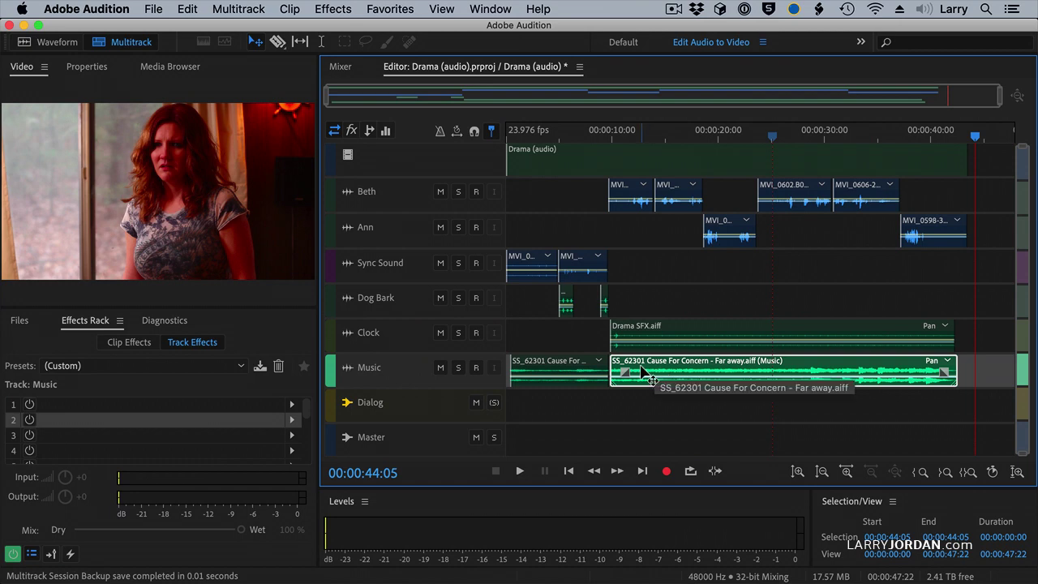
Enlarge the Music track and bring up Filter and EQ effects for its Effects Rack slot 2.
left_click_drag(458, 391, 451, 417)
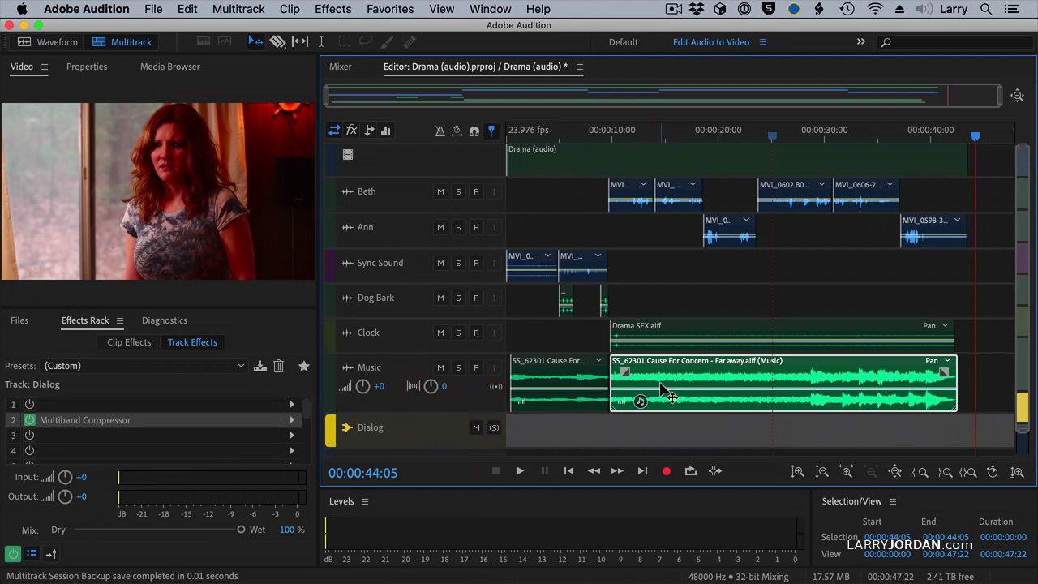
left_click(468, 398)
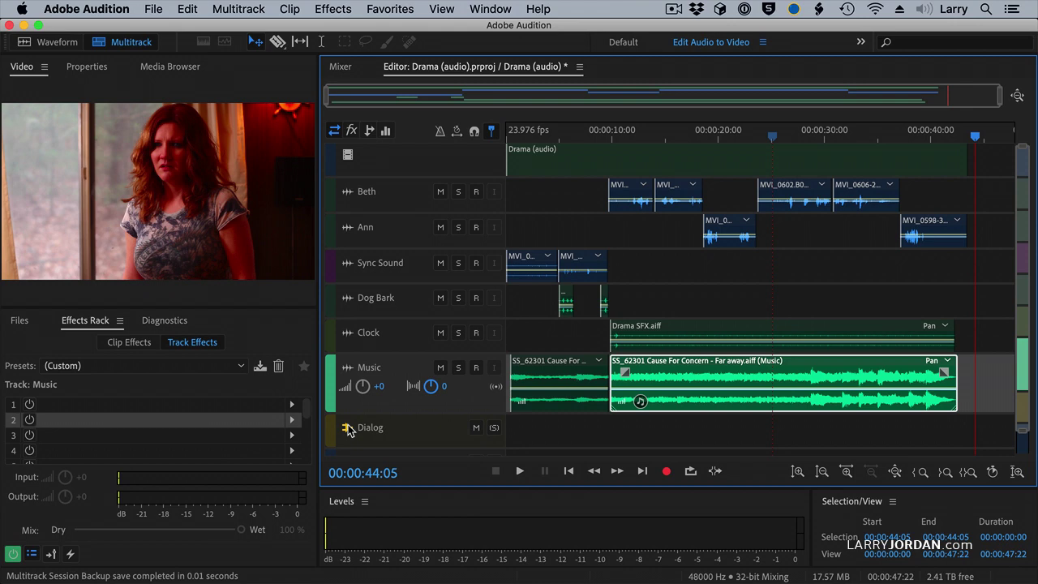
left_click(291, 423)
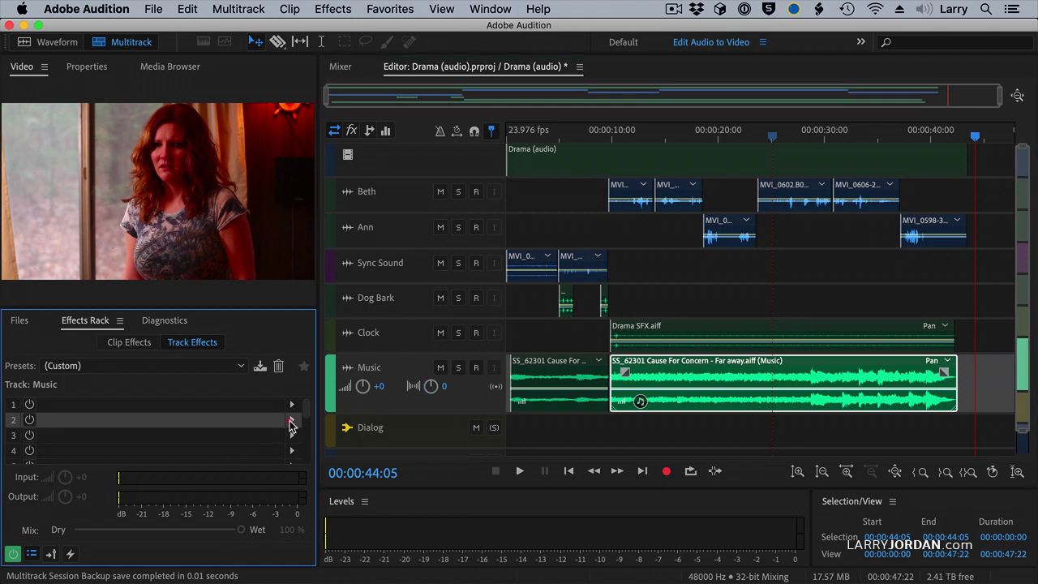
mouse_move(450, 423)
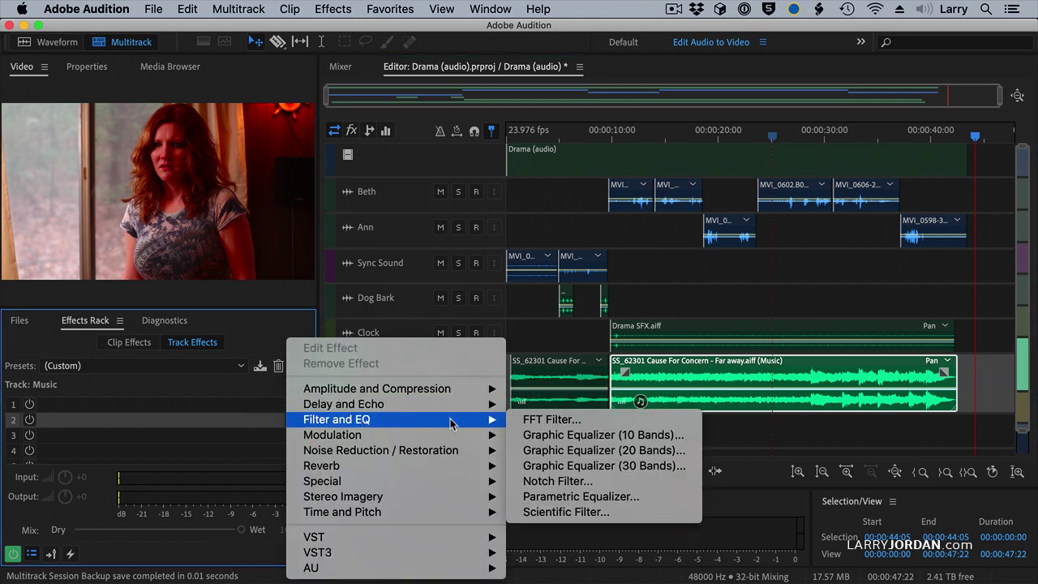
Add Graphic Equalizer (20 Bands) to the Music track and lower its 355 Hz band about 6 dB.
left_click(581, 452)
left_click_drag(484, 118, 382, 110)
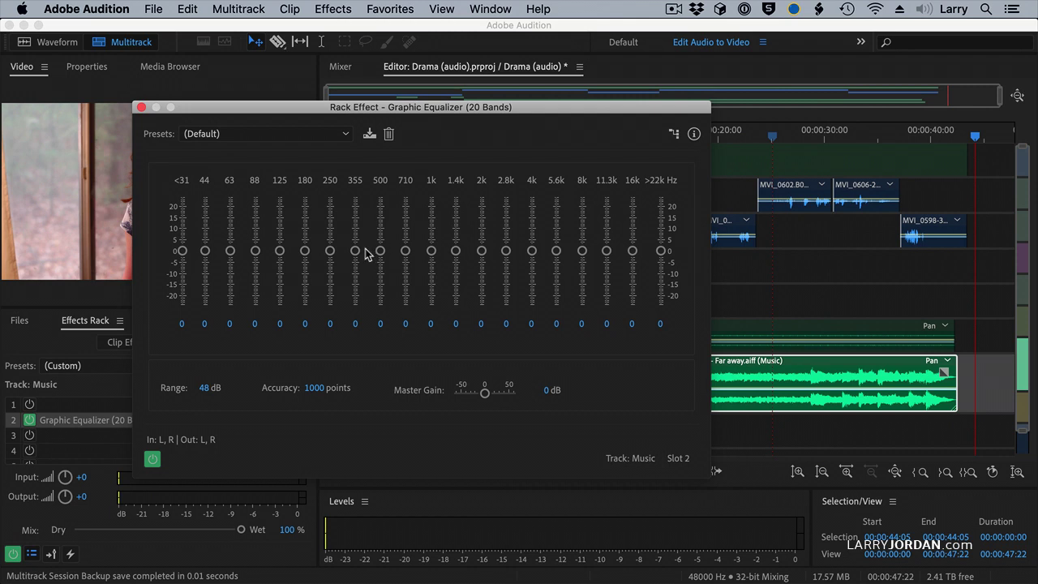
left_click_drag(356, 250, 478, 257)
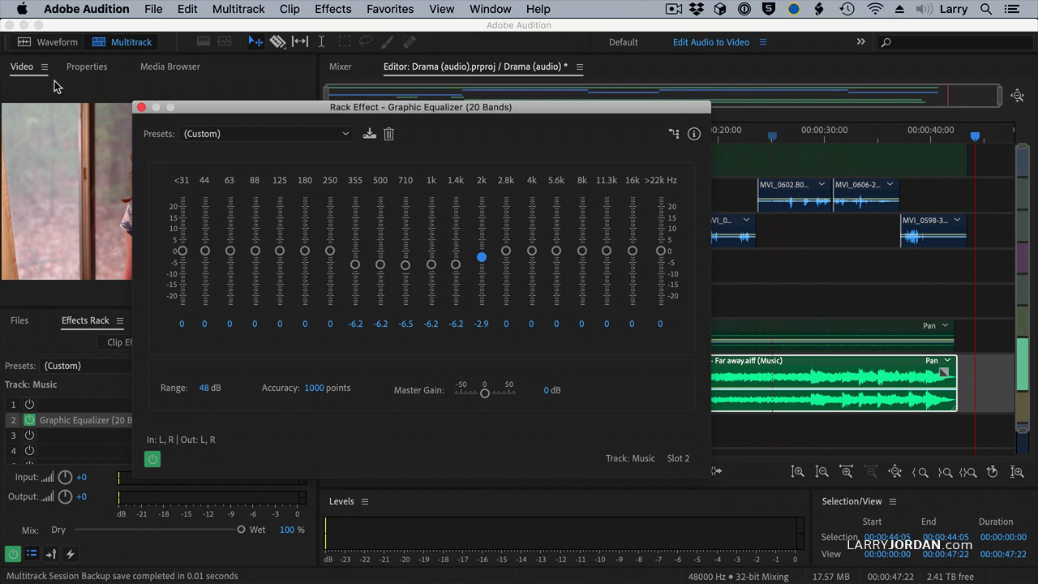
left_click(142, 108)
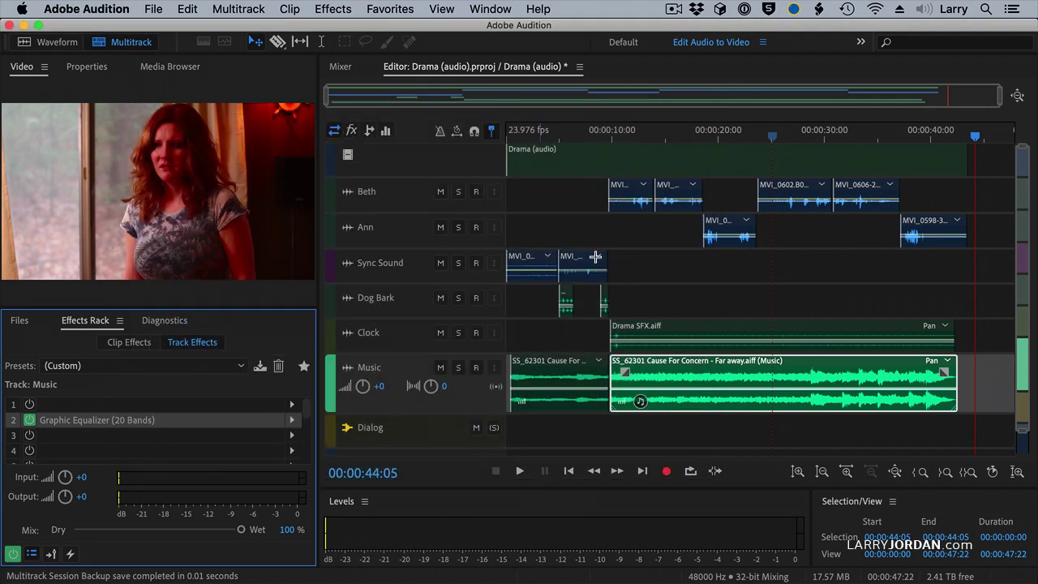